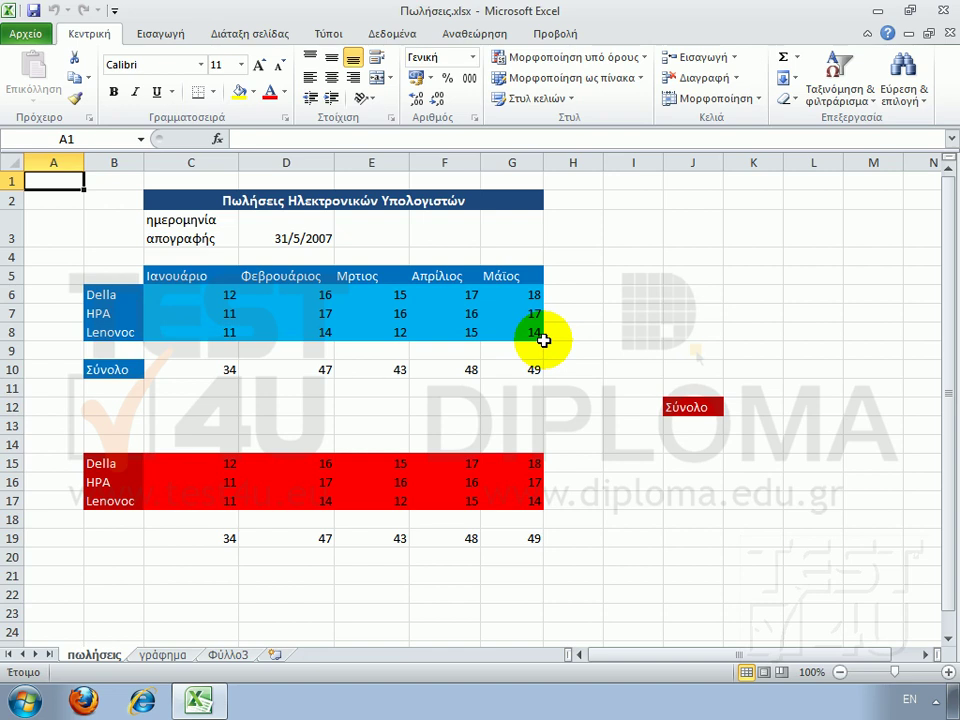
- On Φύλλο3, enter the person's surname in Greek under the επώνυμο heading in C5
click(191, 368)
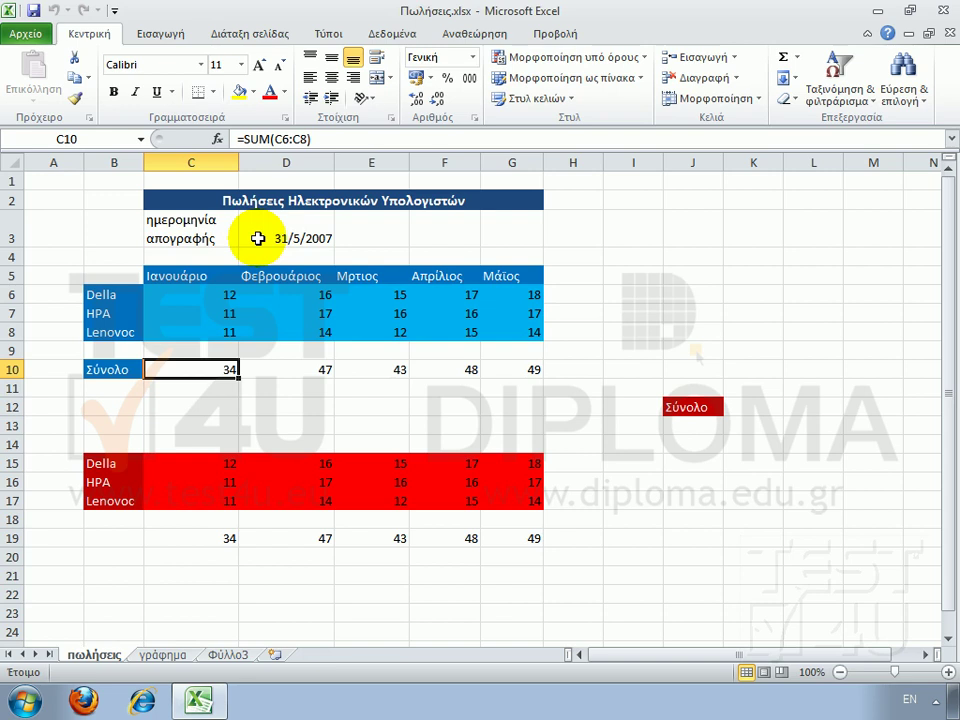
click(231, 658)
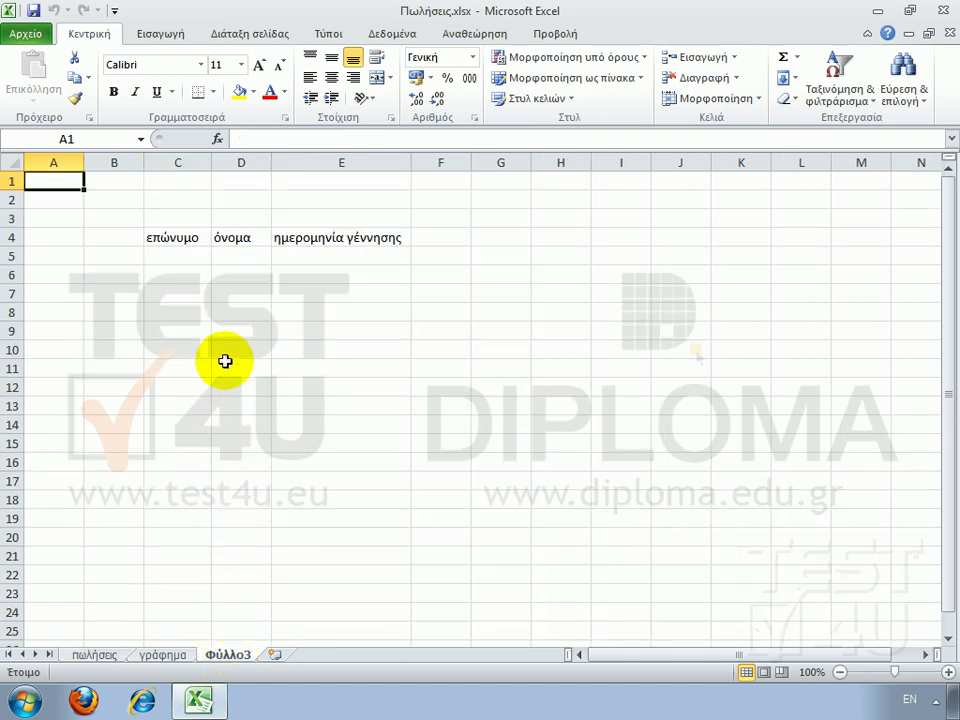
click(177, 257)
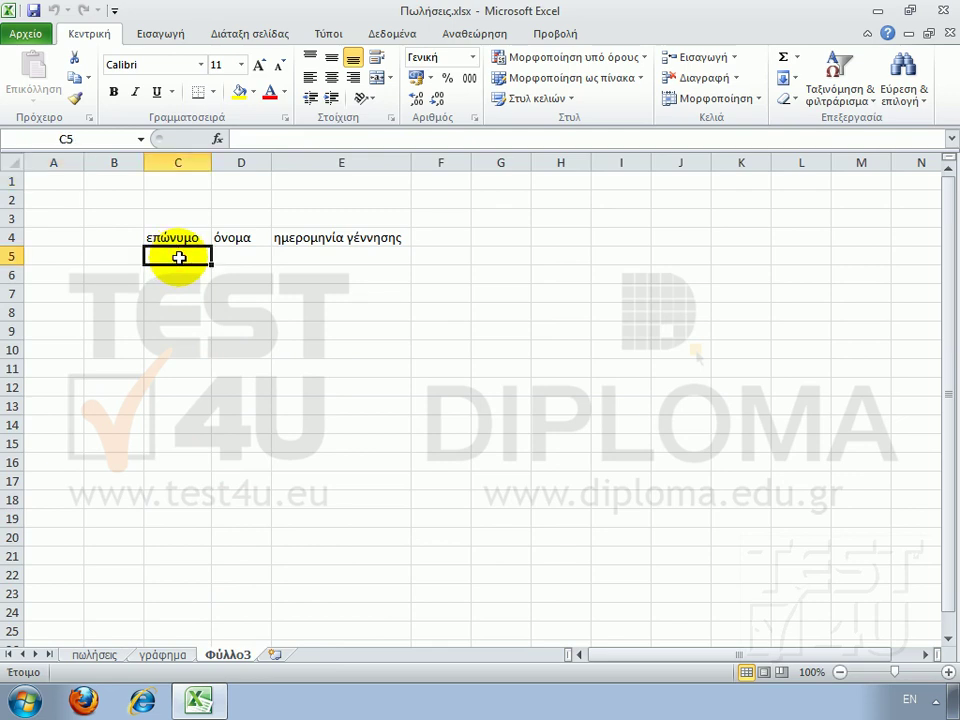
key(alt+shift)
text(Λαμπρόπουλος)
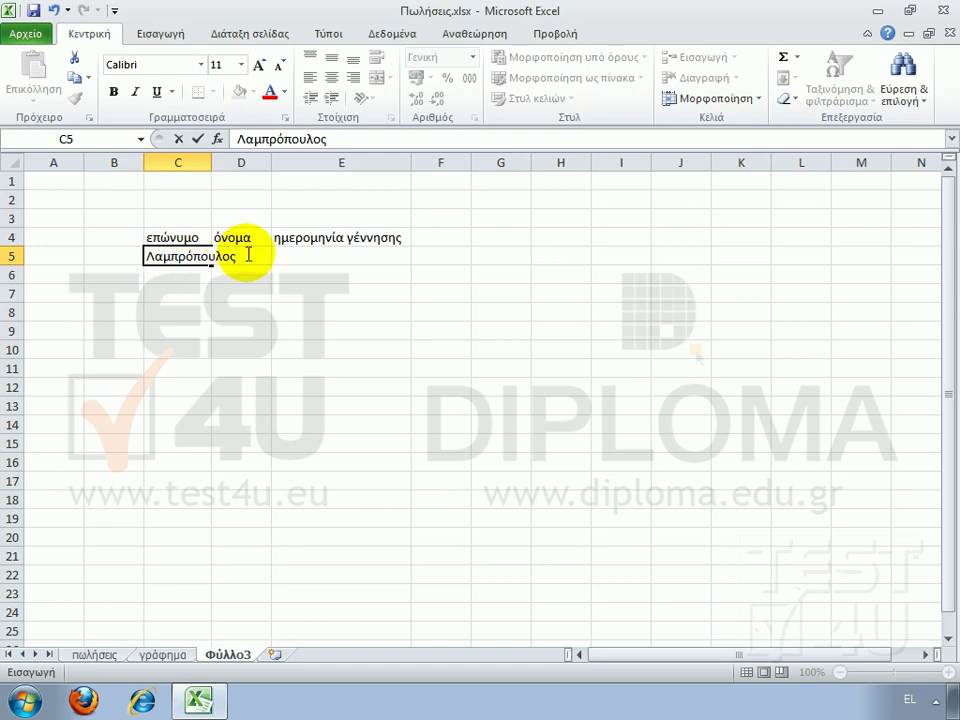
click(239, 332)
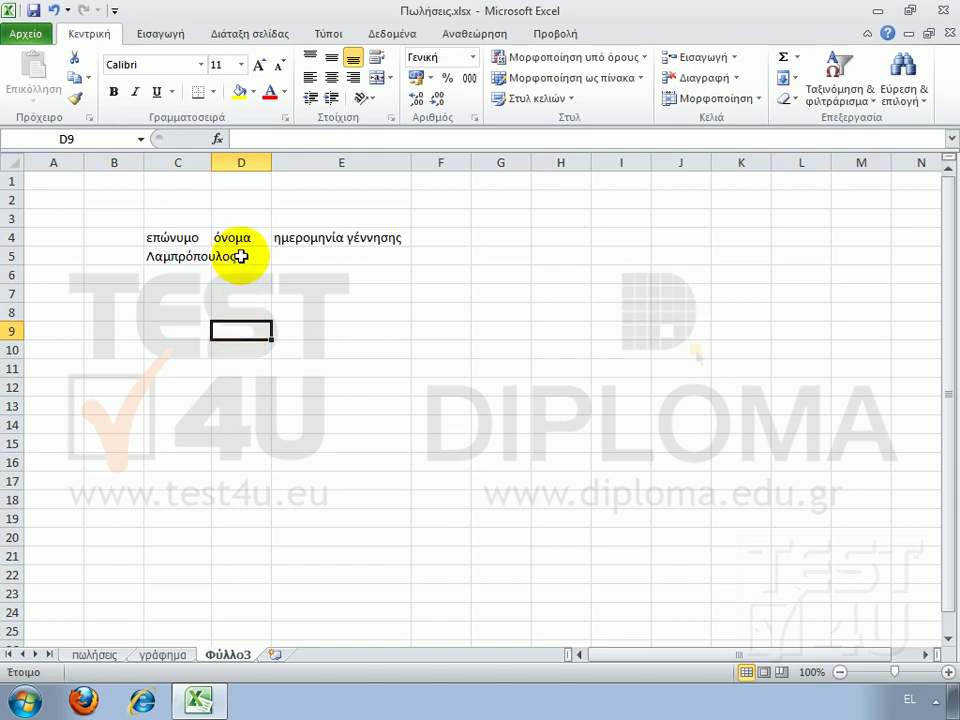
- Enter the person's first name under the όνομα heading in D5
click(244, 256)
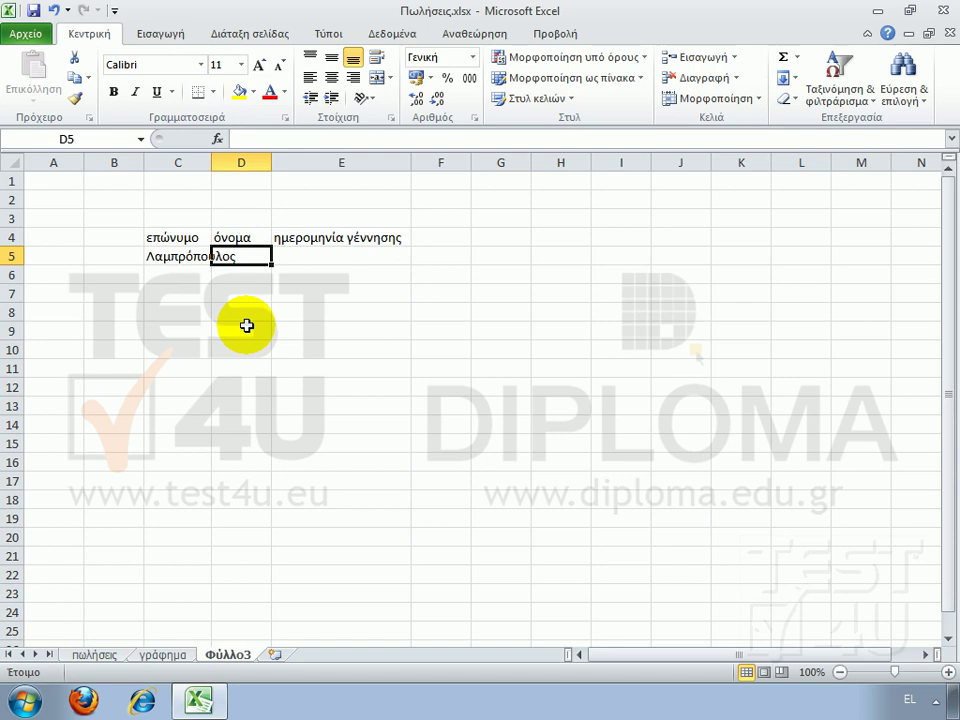
text(Στέλιος)
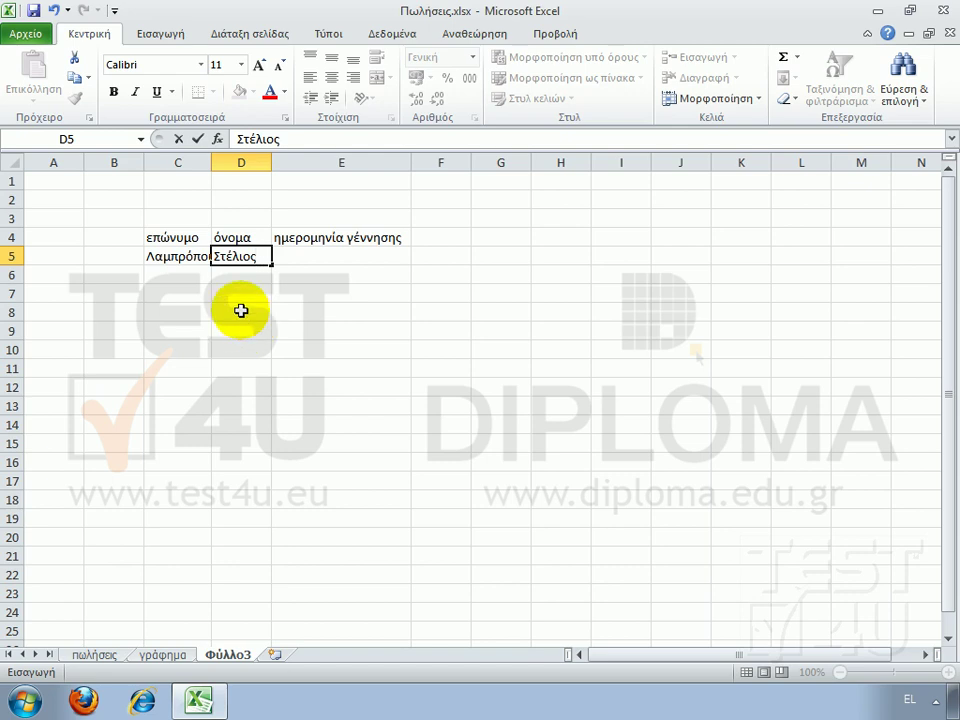
click(331, 256)
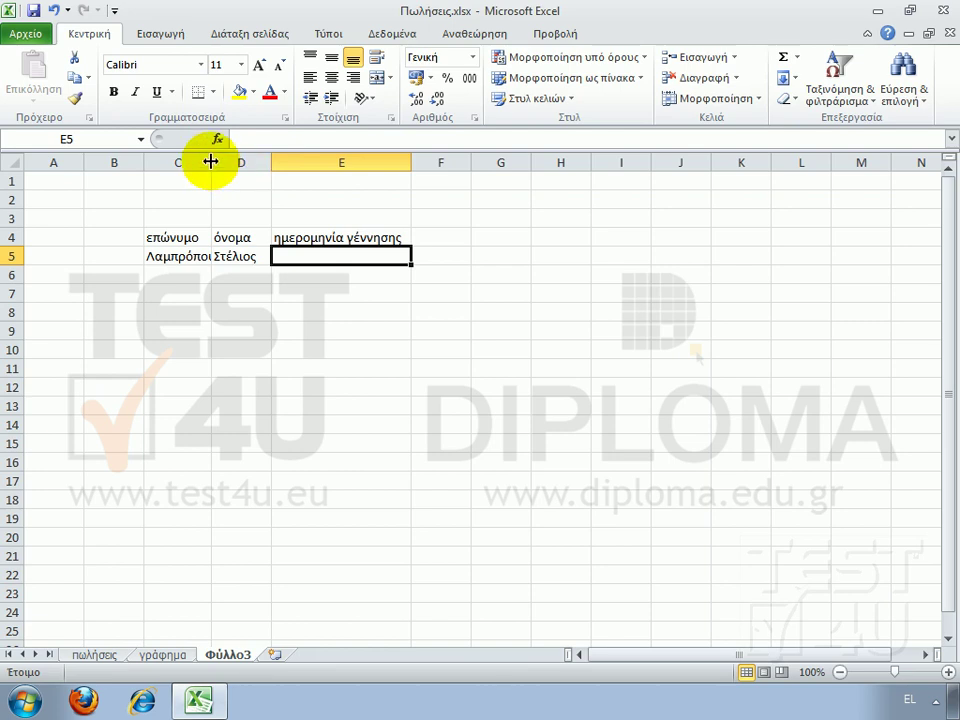
- Widen column C to fit the surname and enter birth date 9/6/1968 in E5
drag(211, 161, 259, 163)
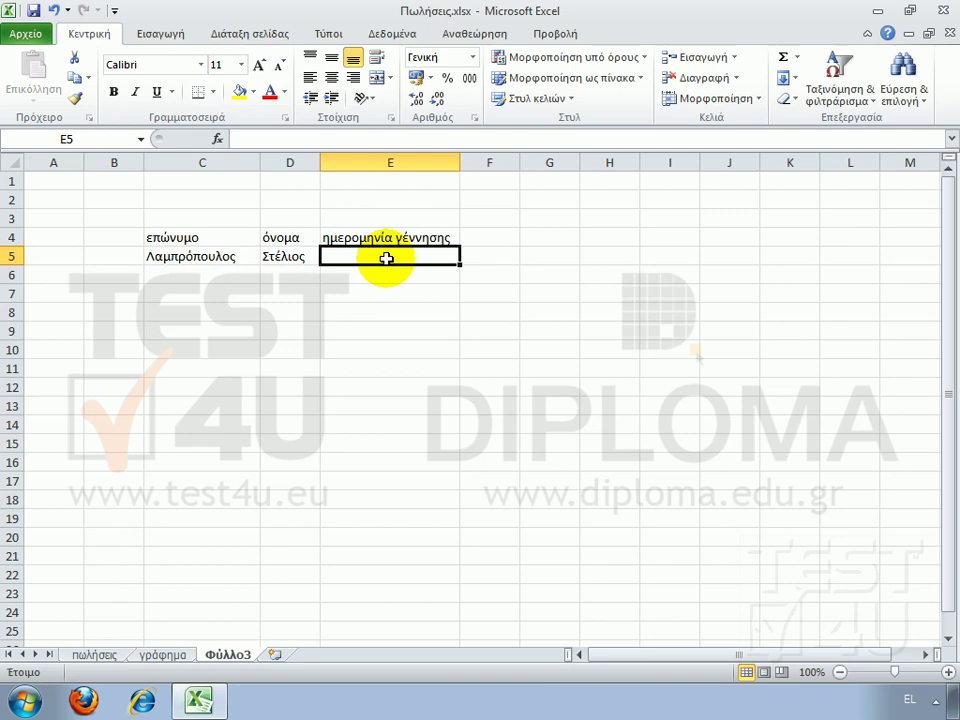
text(9)
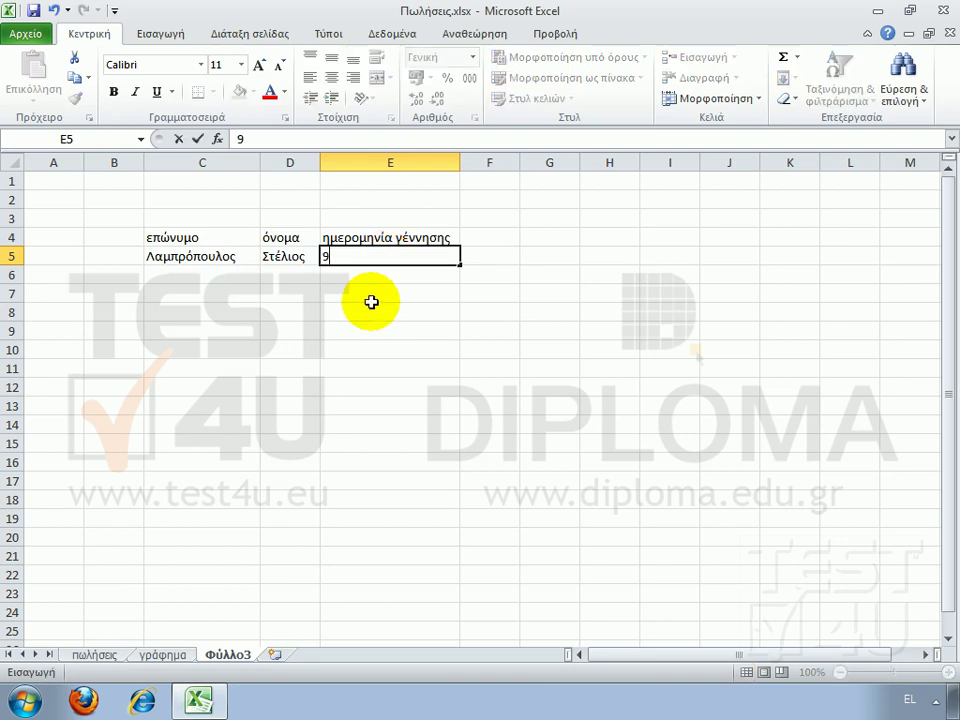
text(/)
text(6/1968)
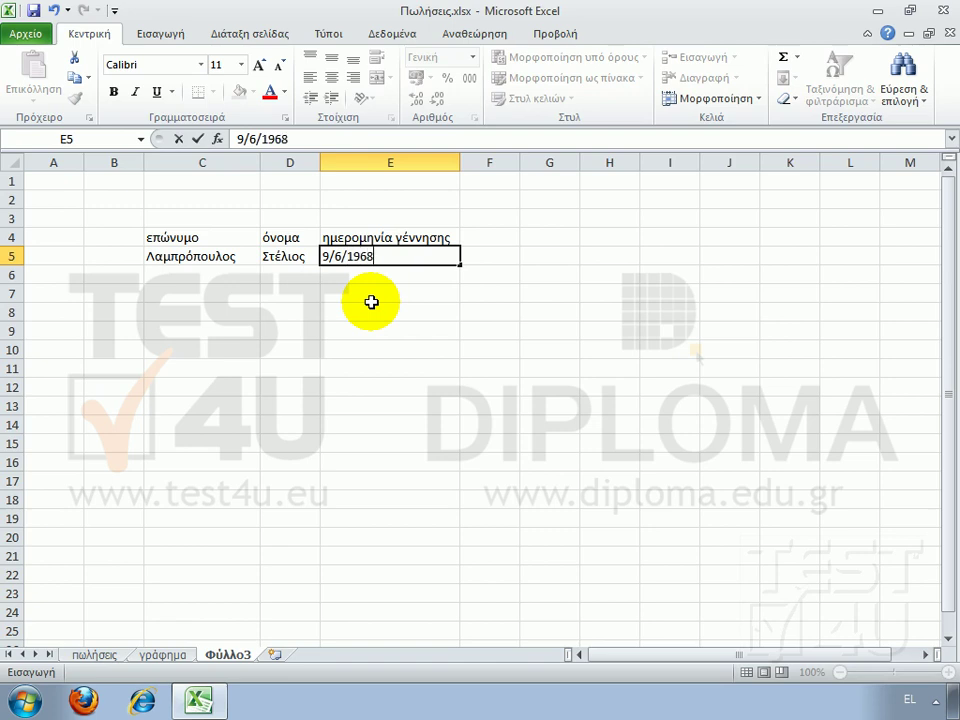
click(381, 271)
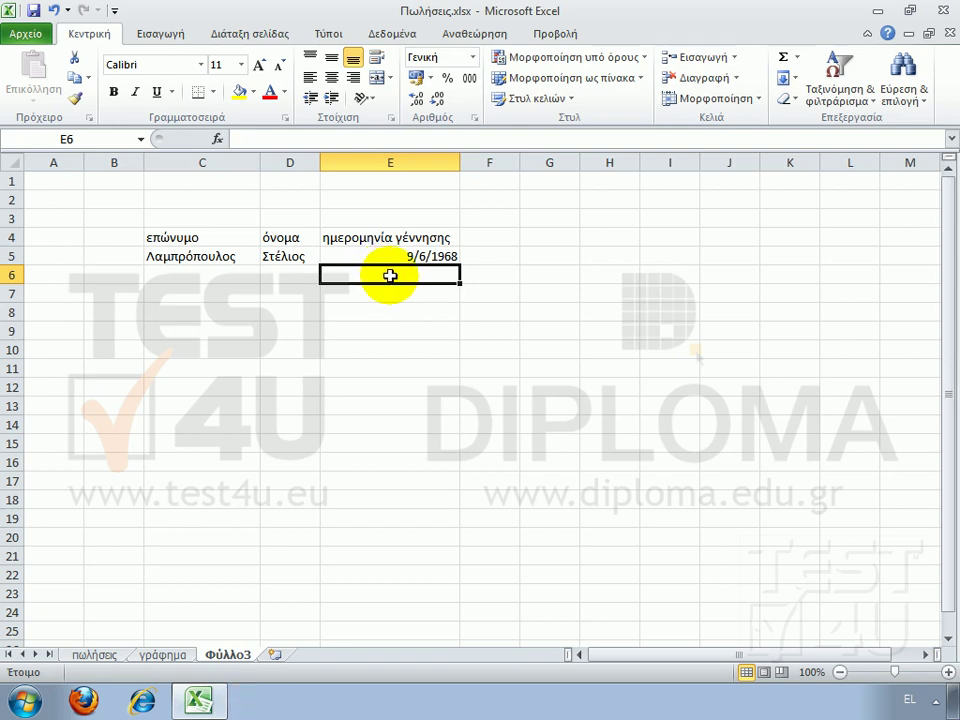
- On the πωλήσεις sheet, correct heading C5 from Ιανουάριο to Ιανουάριος
click(97, 658)
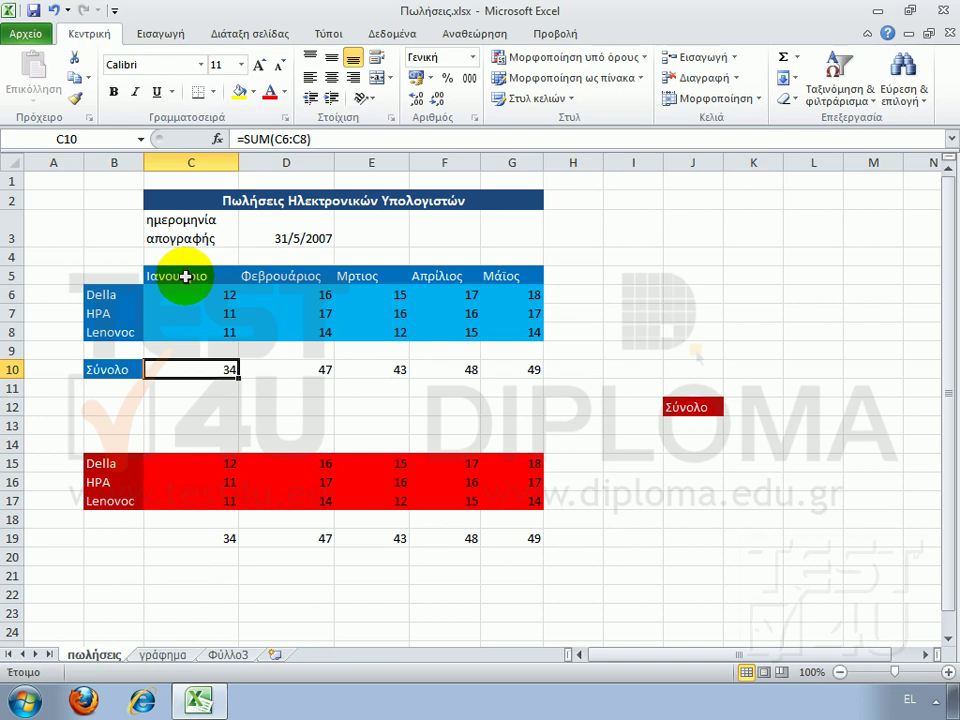
click(190, 277)
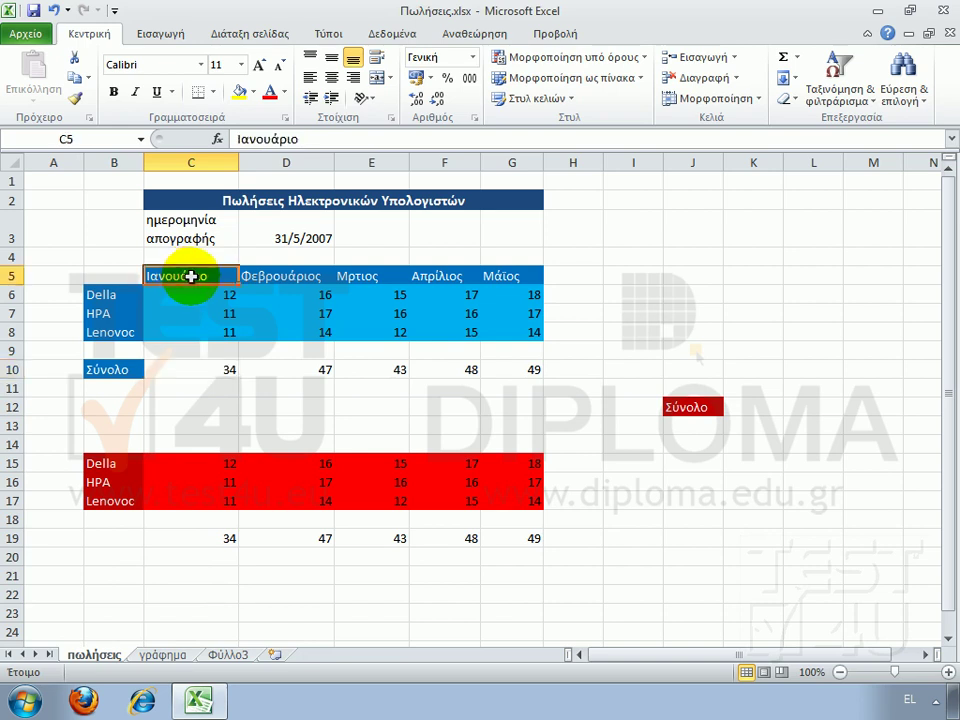
click(329, 139)
click(329, 139)
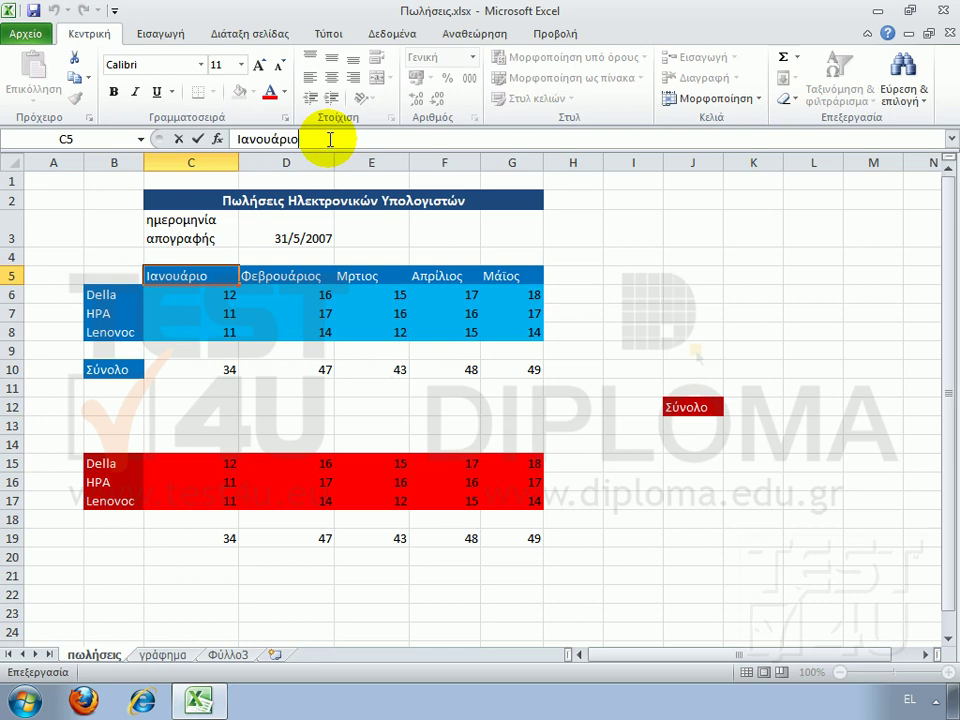
text(ς)
key(Return)
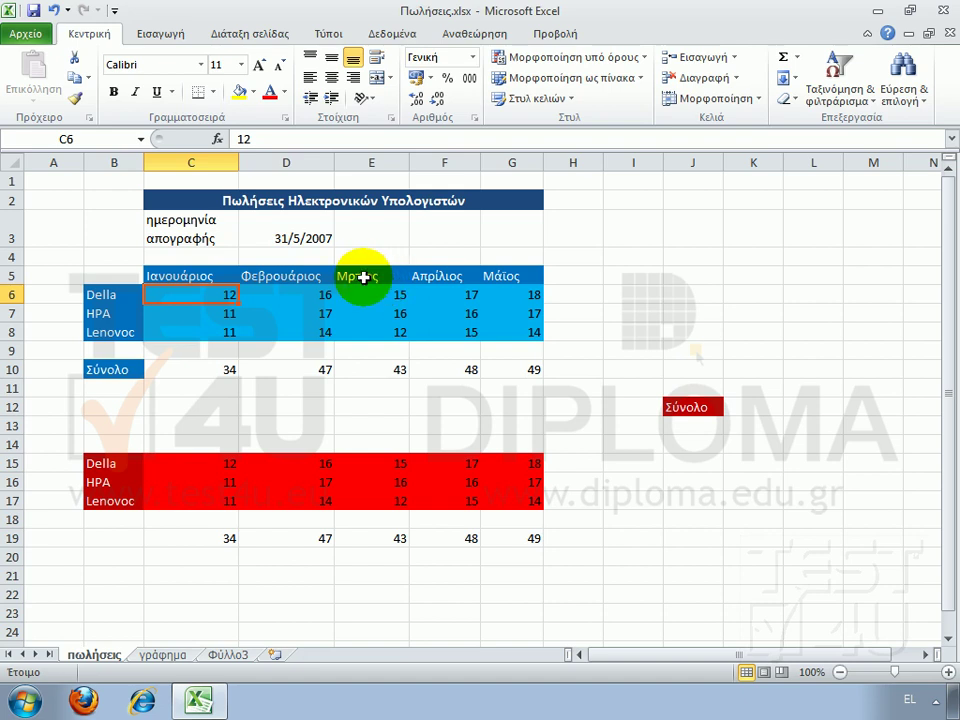
- Correct heading E5 from Μρτιος to Μάρτιος
click(363, 278)
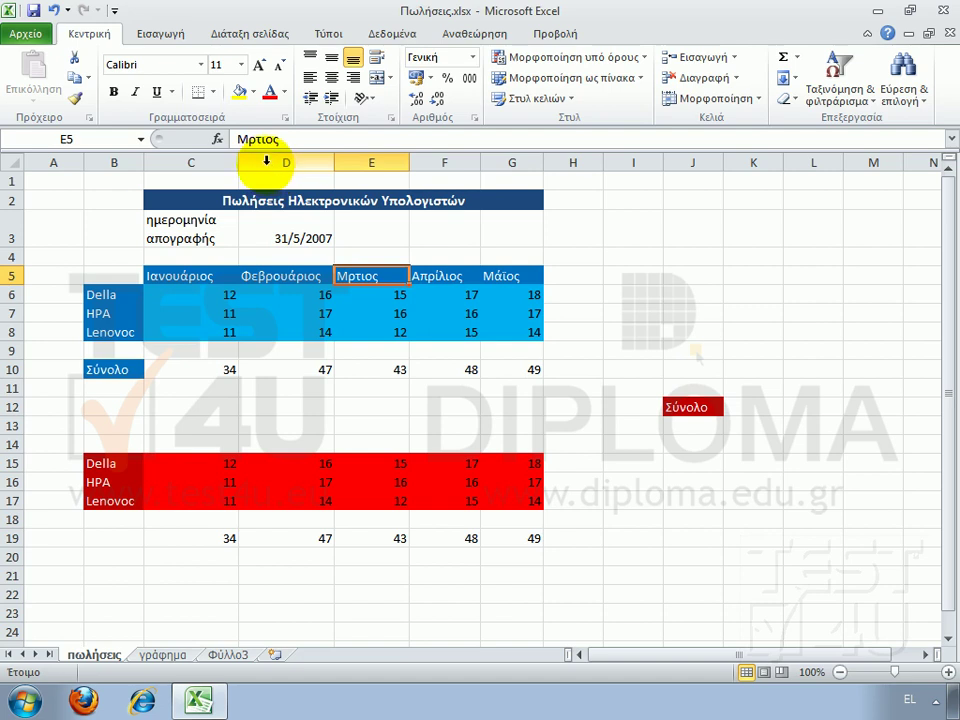
click(247, 140)
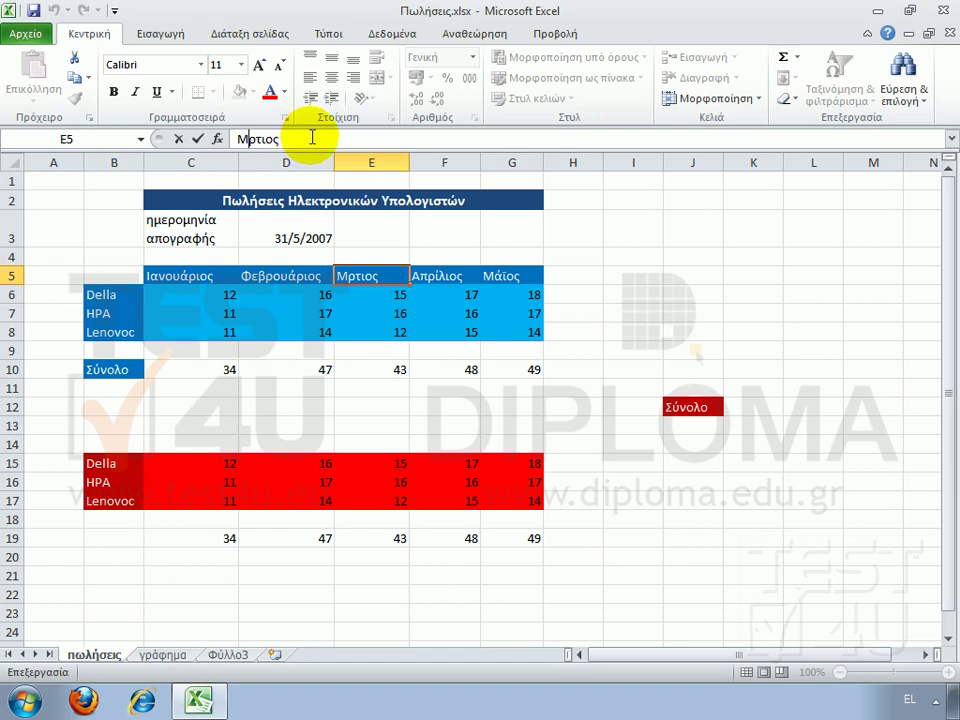
text(ά)
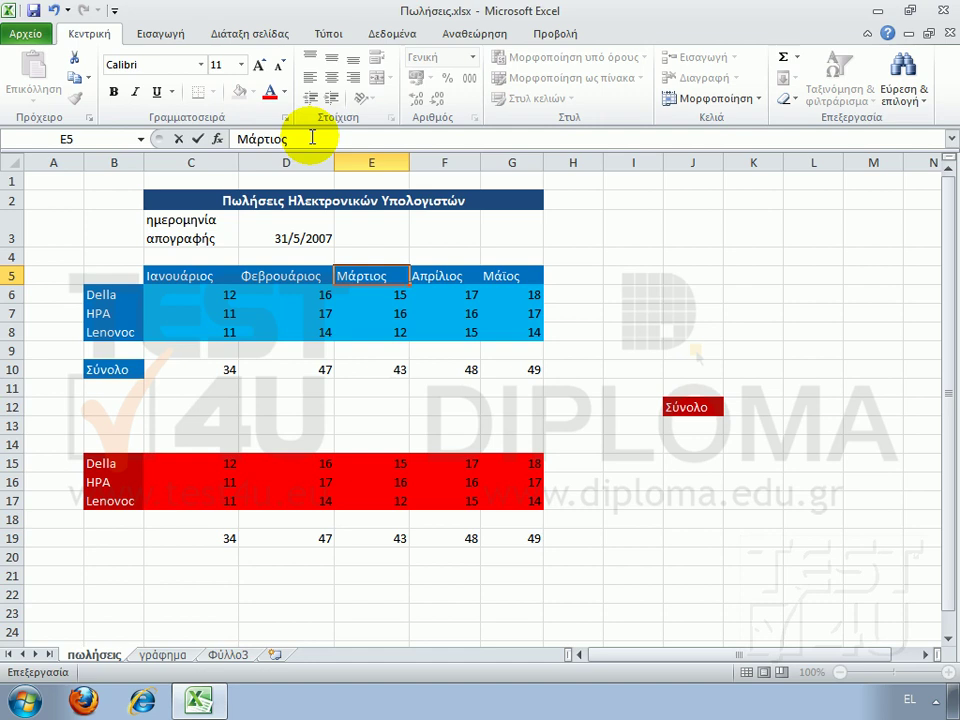
key(Return)
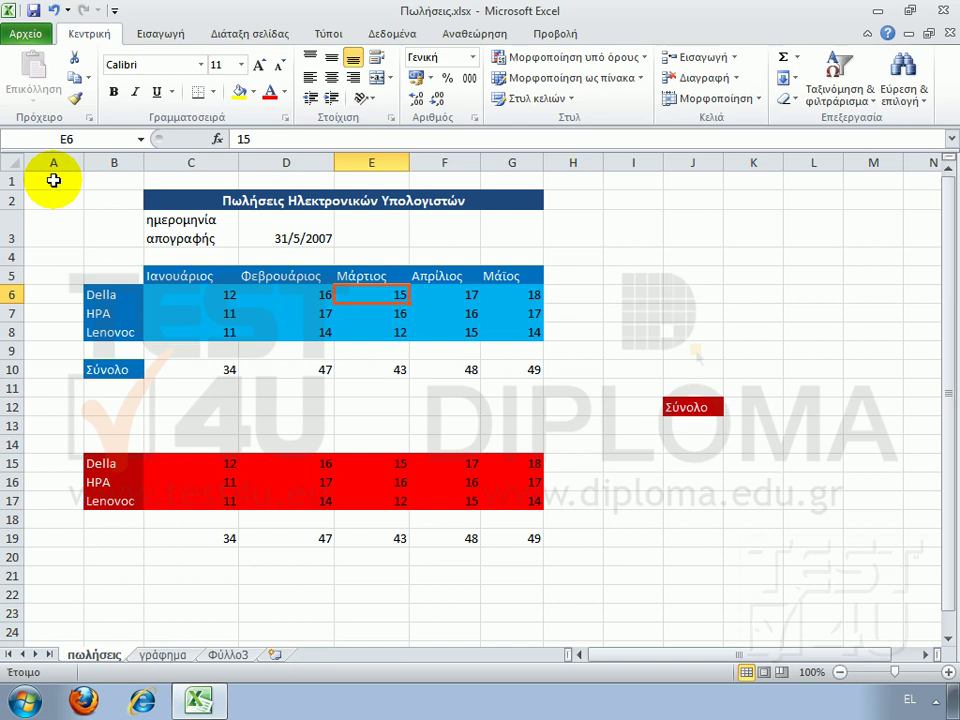
drag(523, 300, 525, 337)
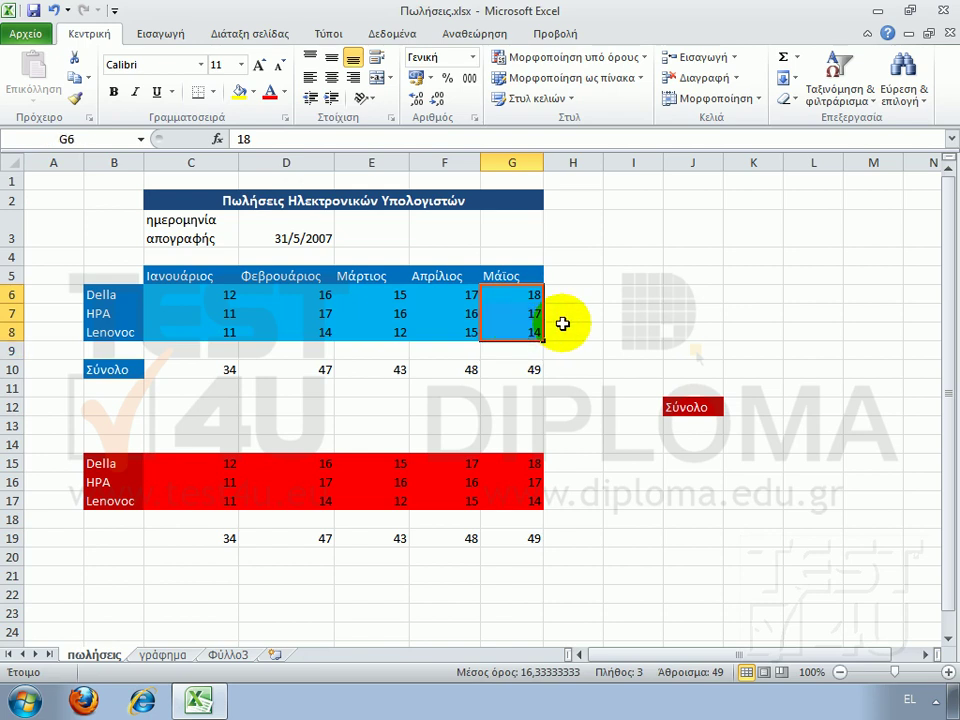
drag(525, 337, 565, 329)
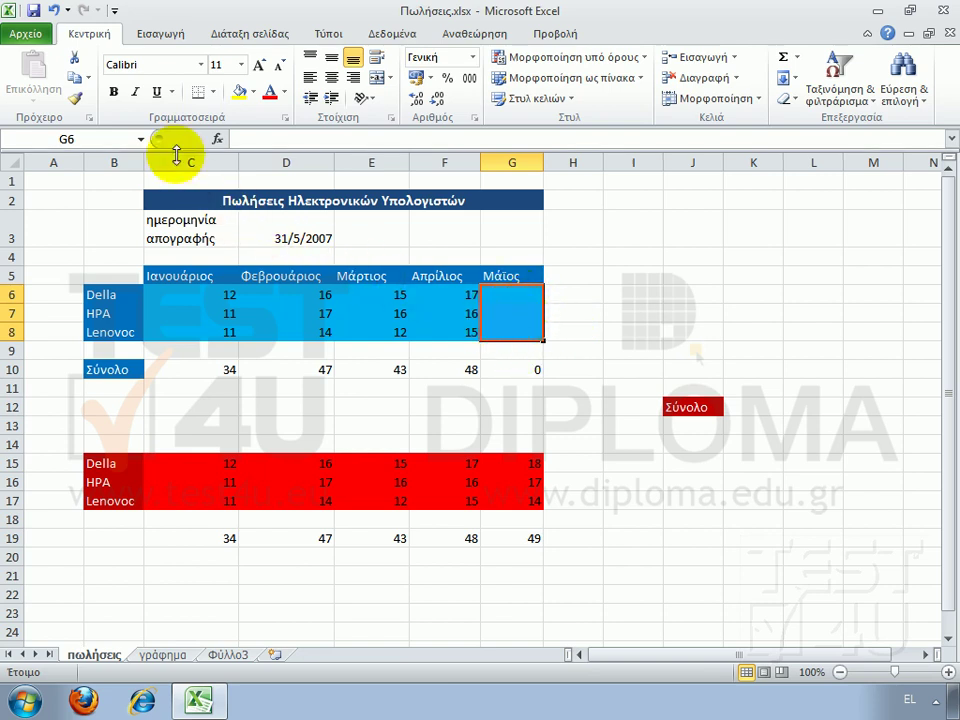
click(55, 12)
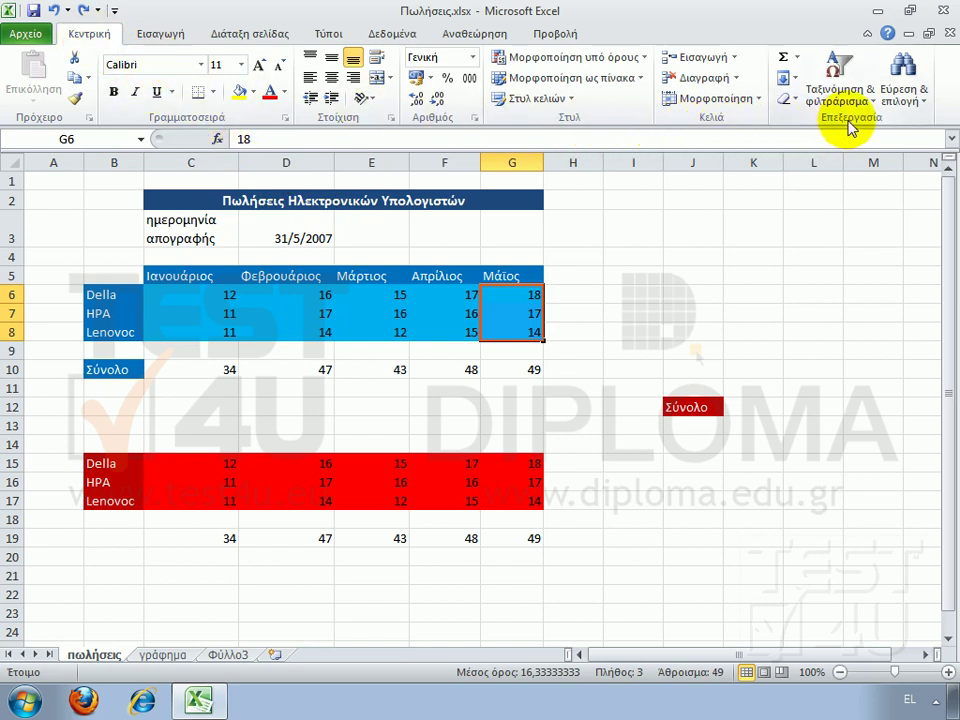
click(794, 104)
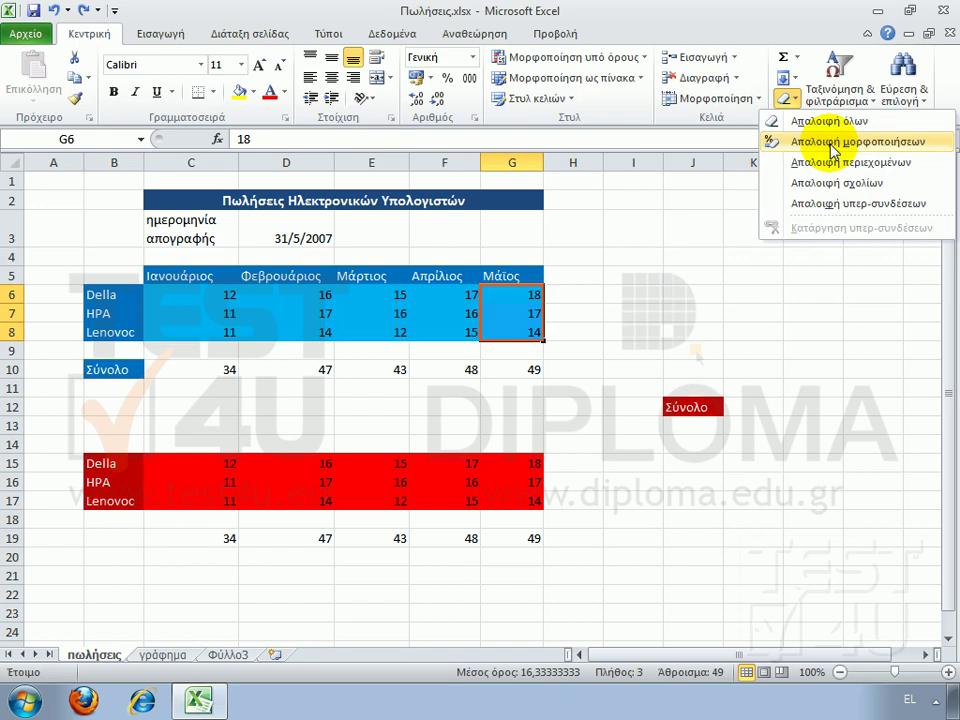
click(831, 146)
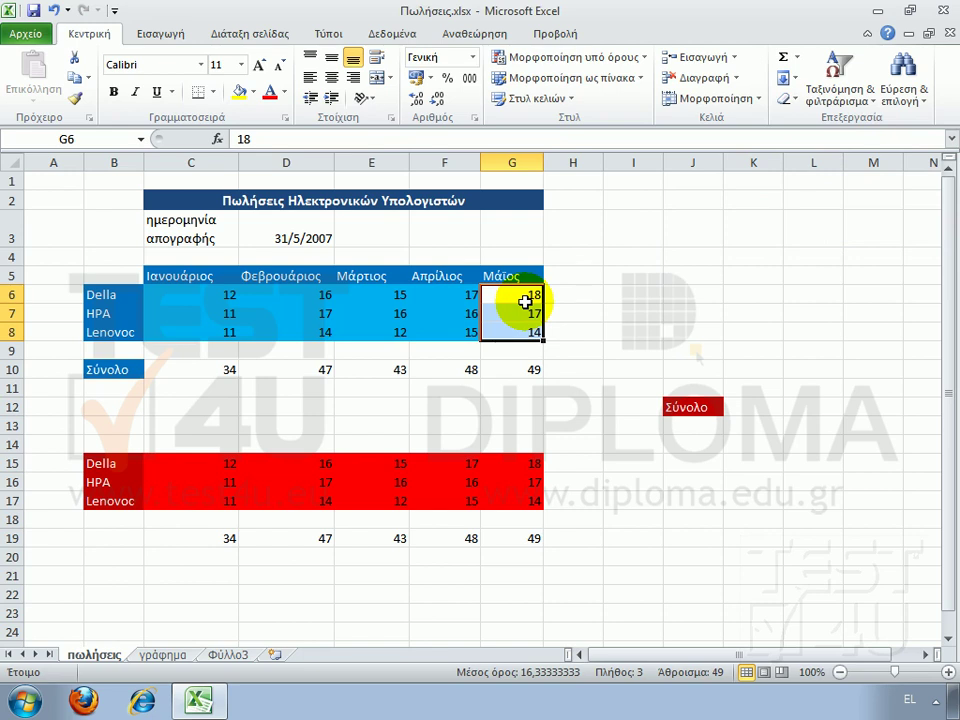
click(53, 11)
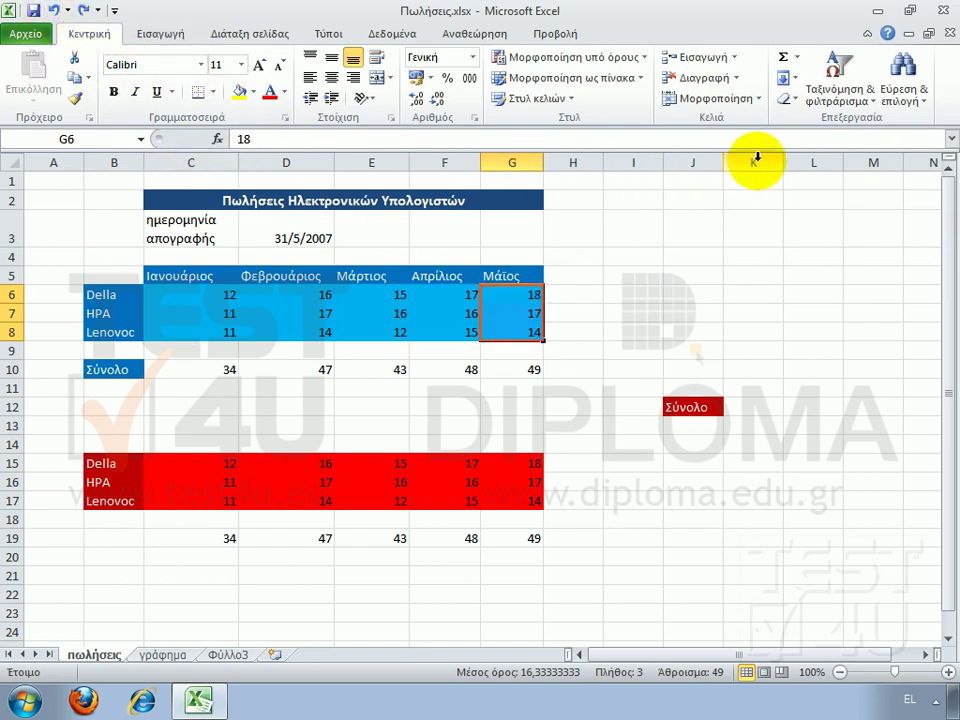
click(787, 103)
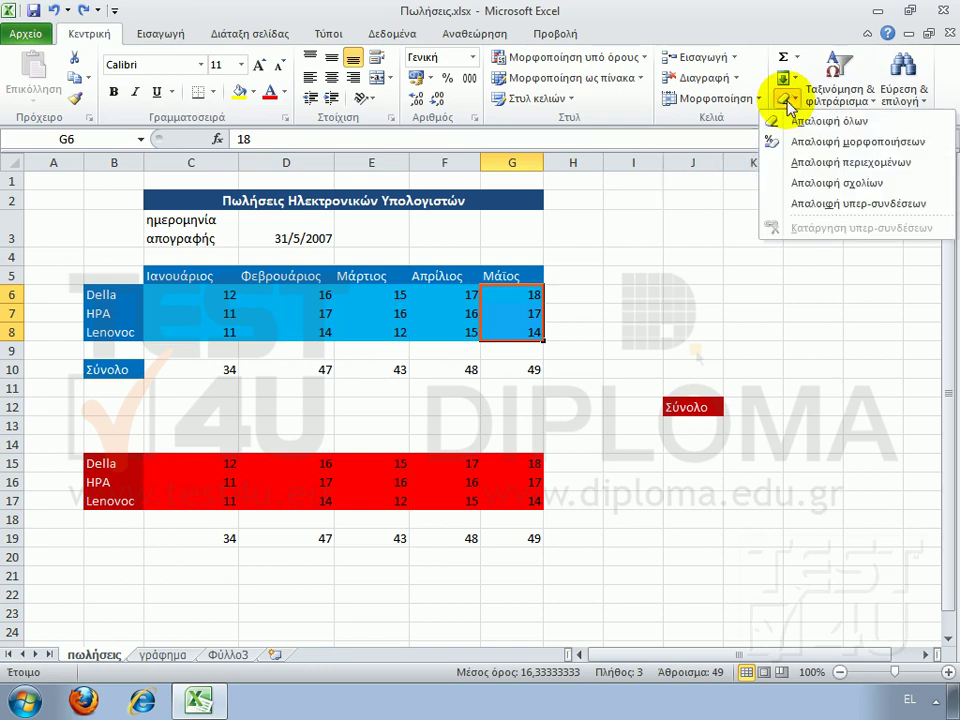
click(833, 125)
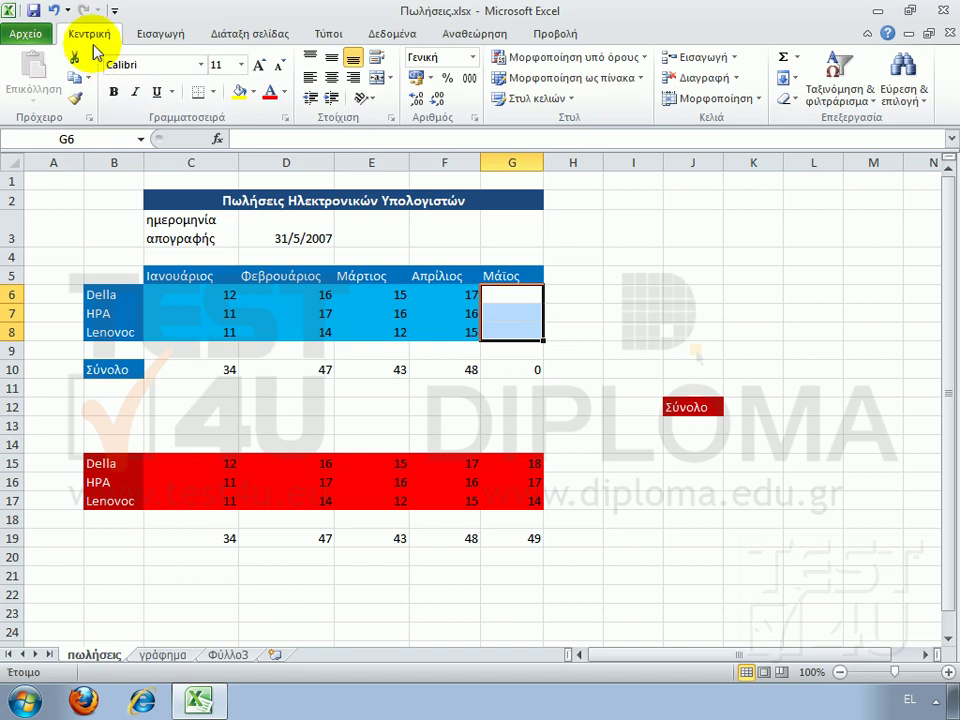
click(55, 11)
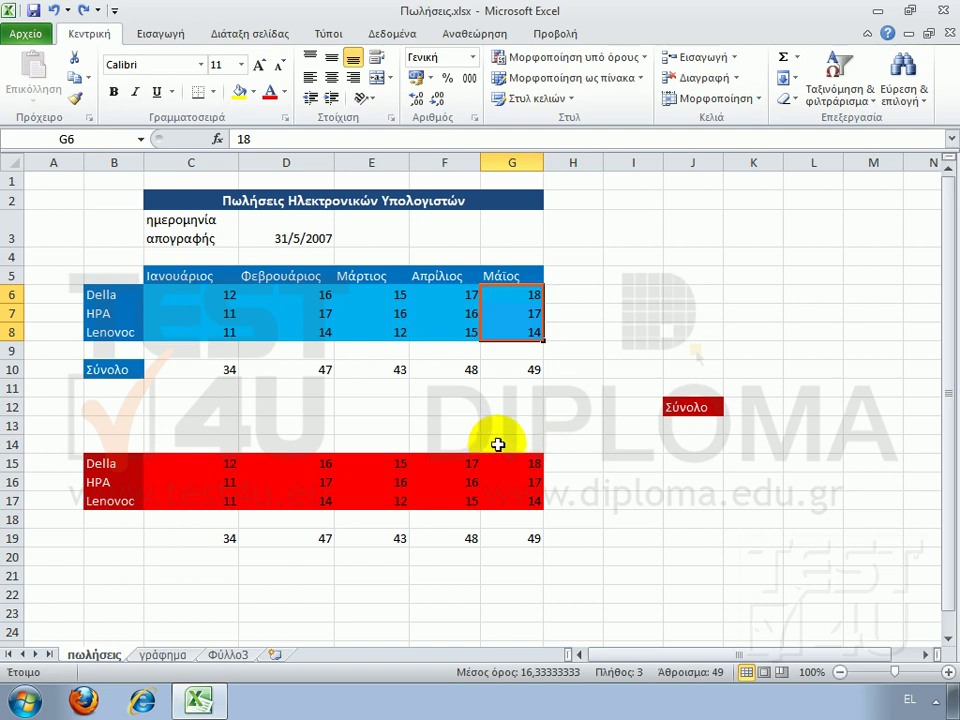
- Copy the month headers C5:G5 (Ιανουάριος–Μάιος) and paste them at C14
drag(201, 274, 511, 281)
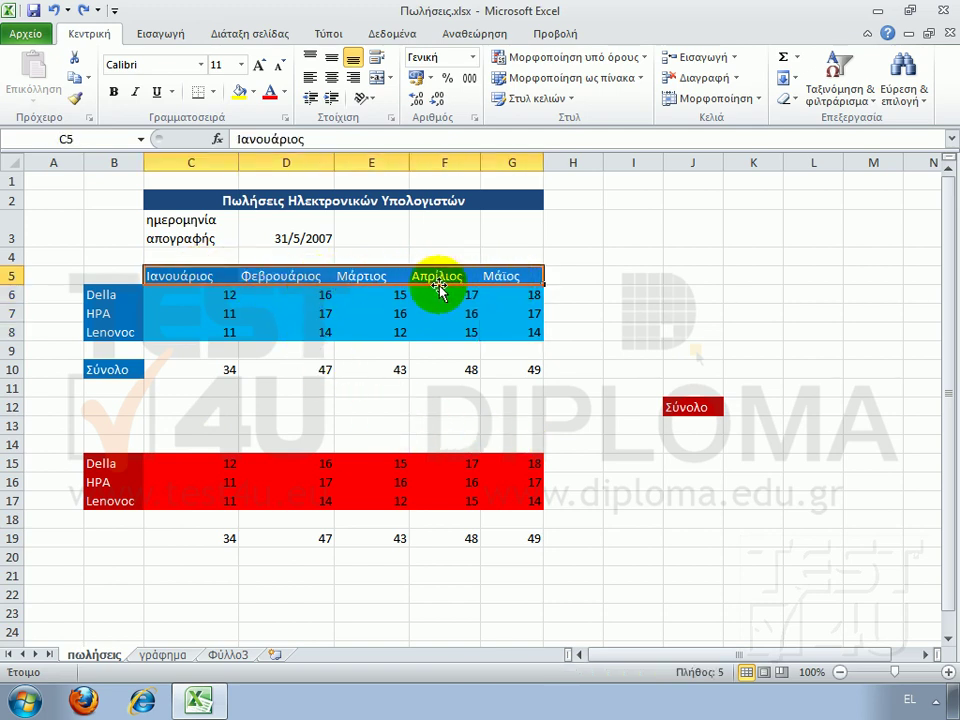
click(79, 84)
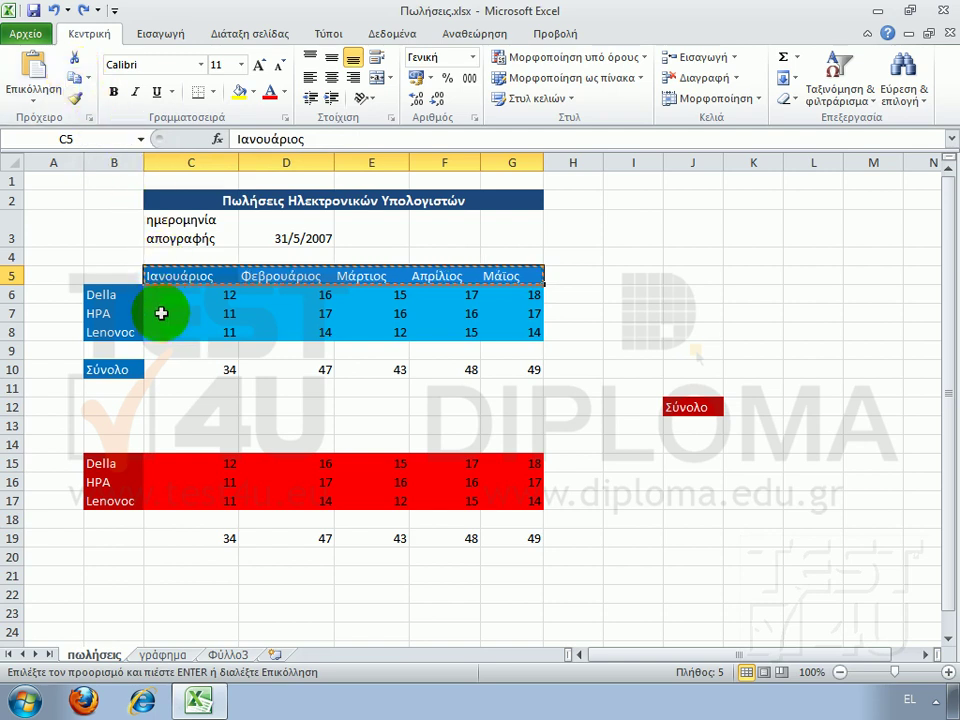
click(162, 444)
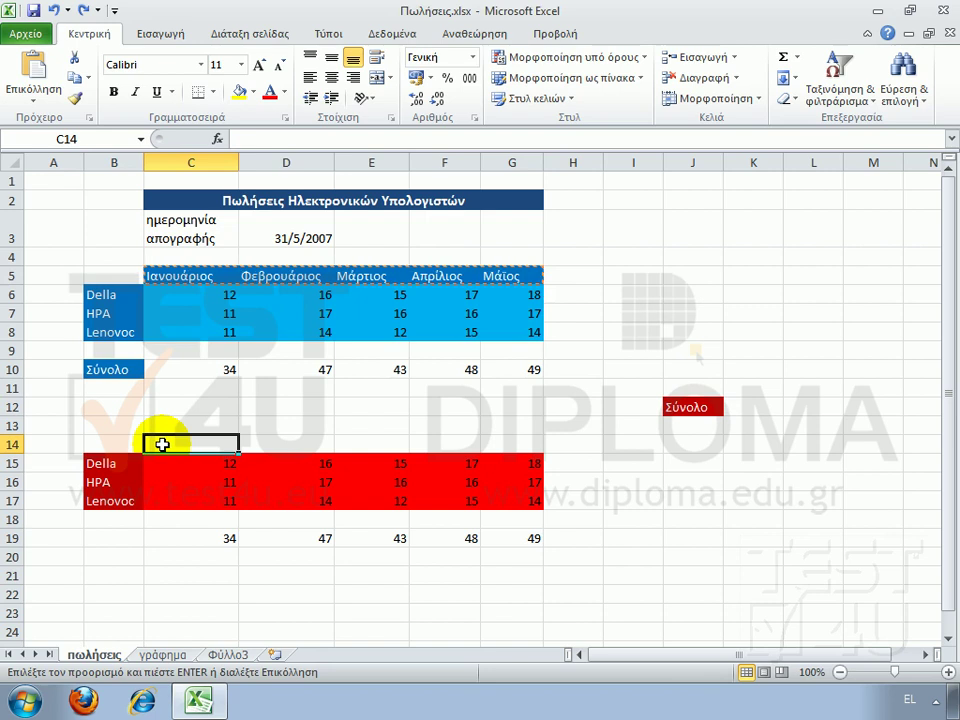
click(33, 64)
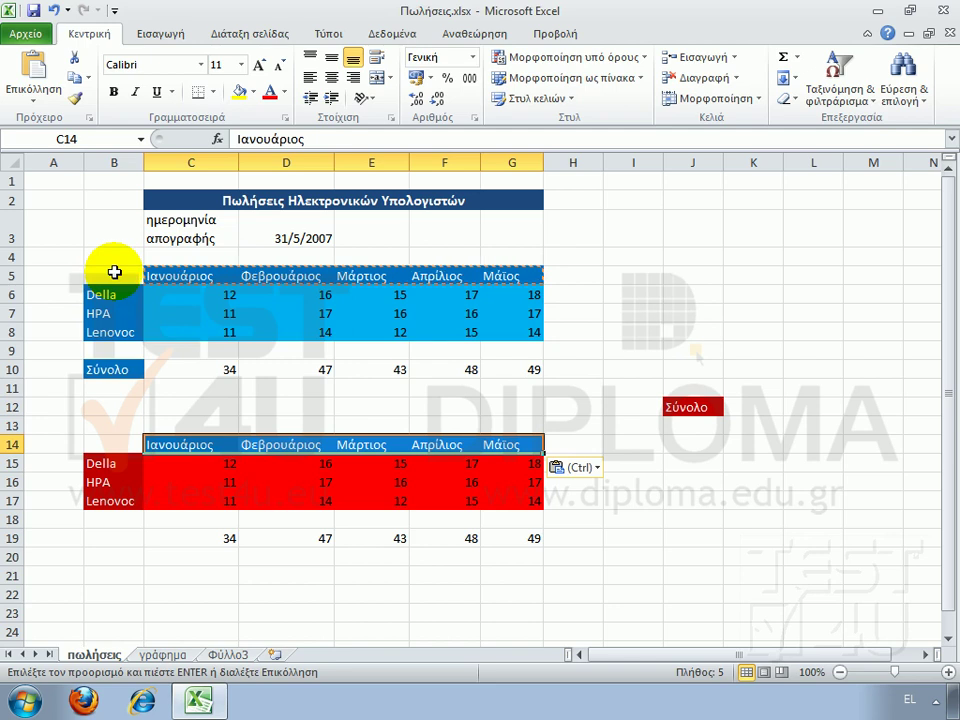
key(Escape)
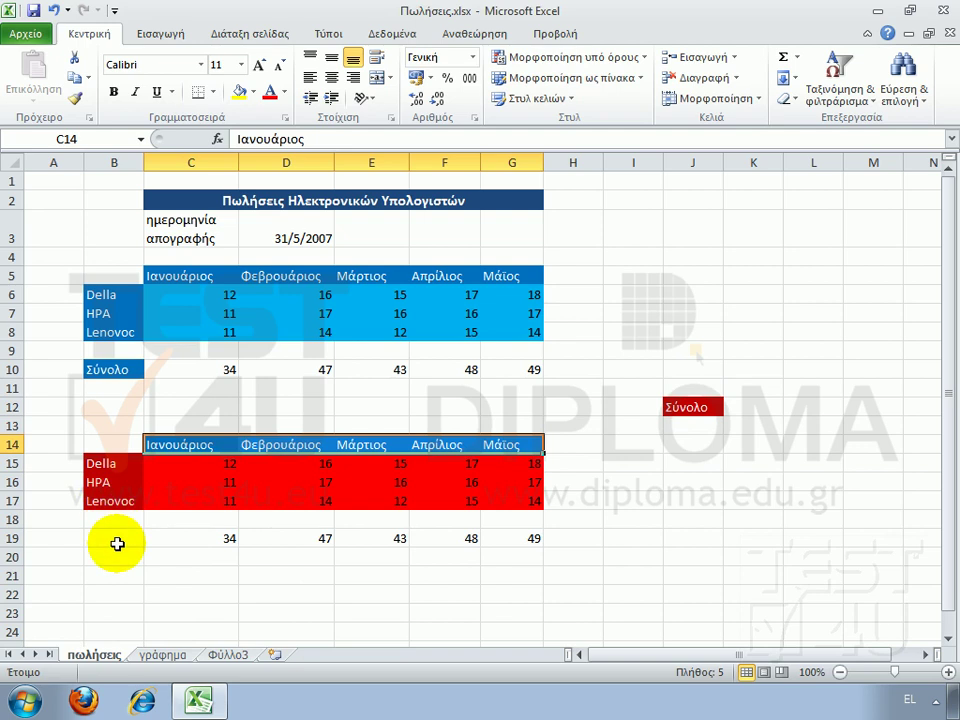
- Cut the Σύνολο label from J12 and paste it into B19
click(692, 405)
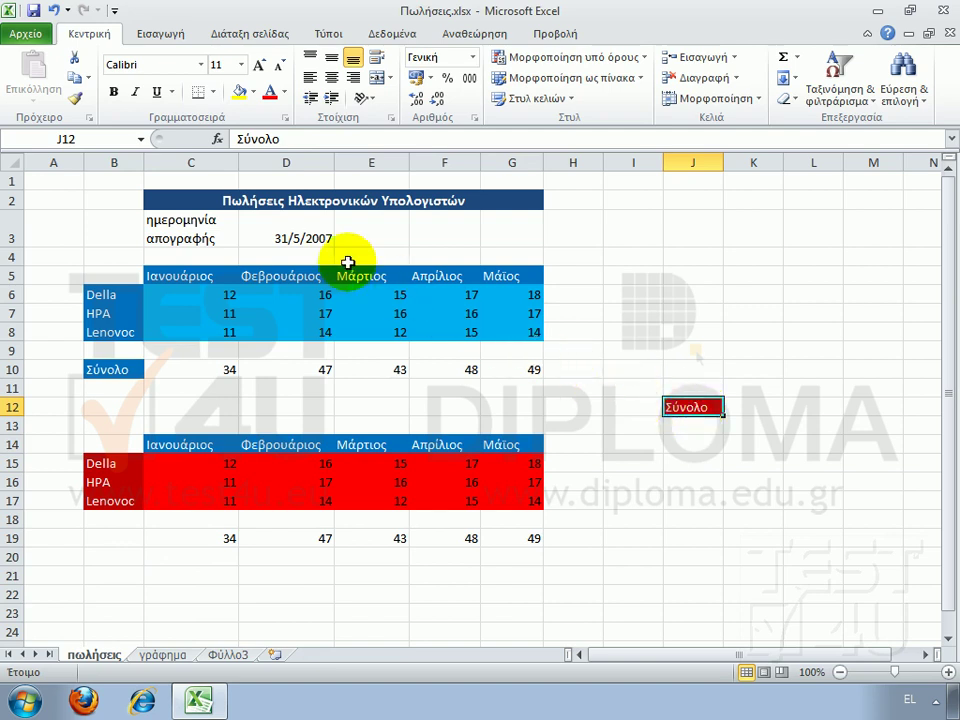
click(77, 64)
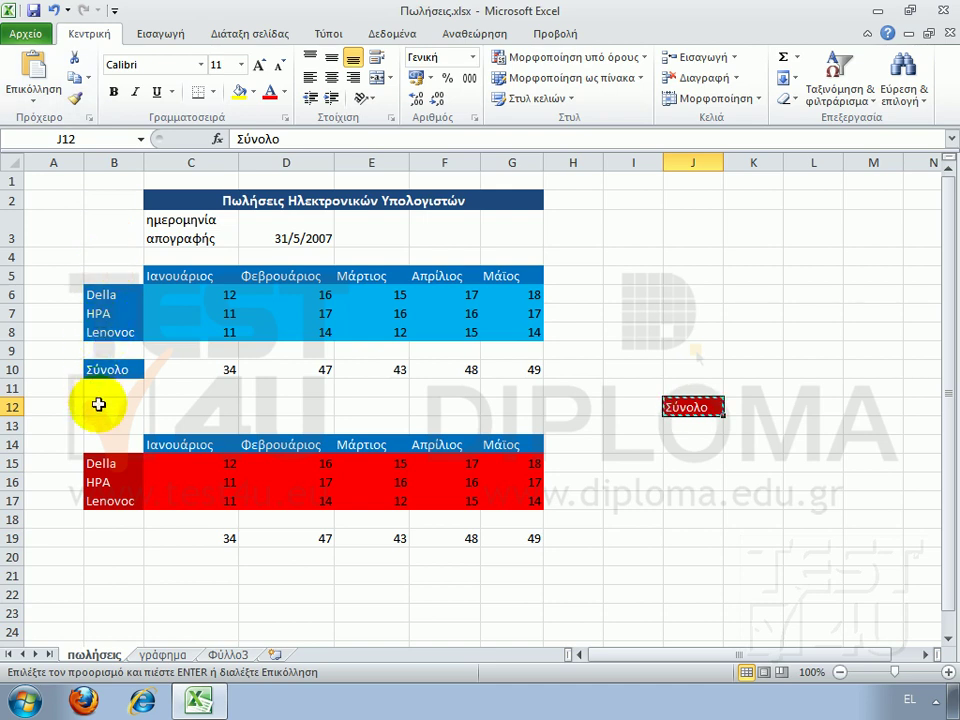
click(111, 538)
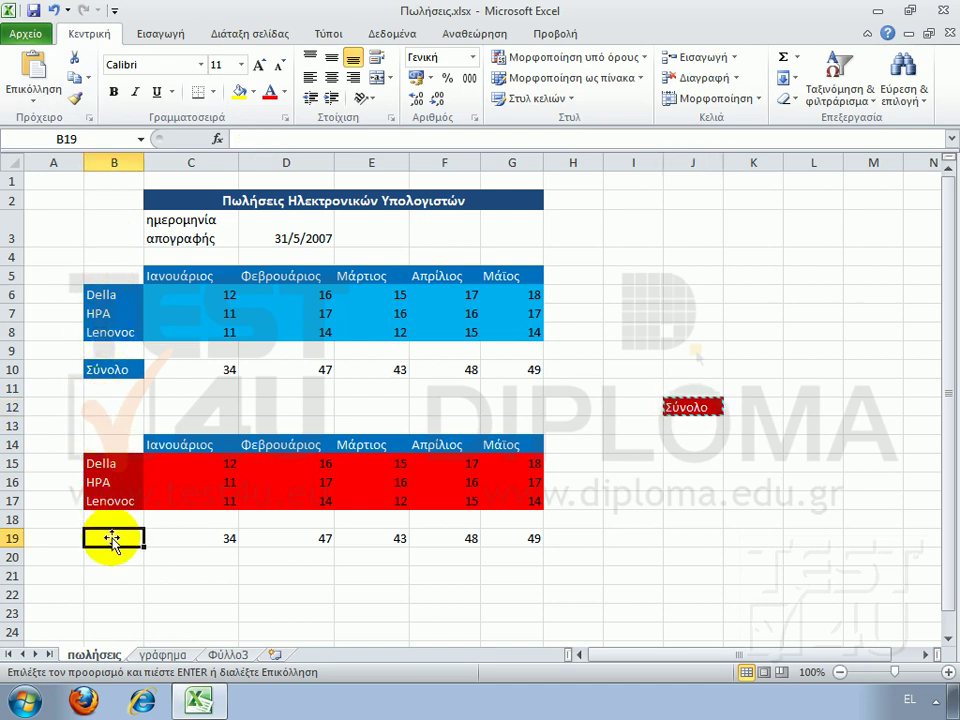
click(35, 72)
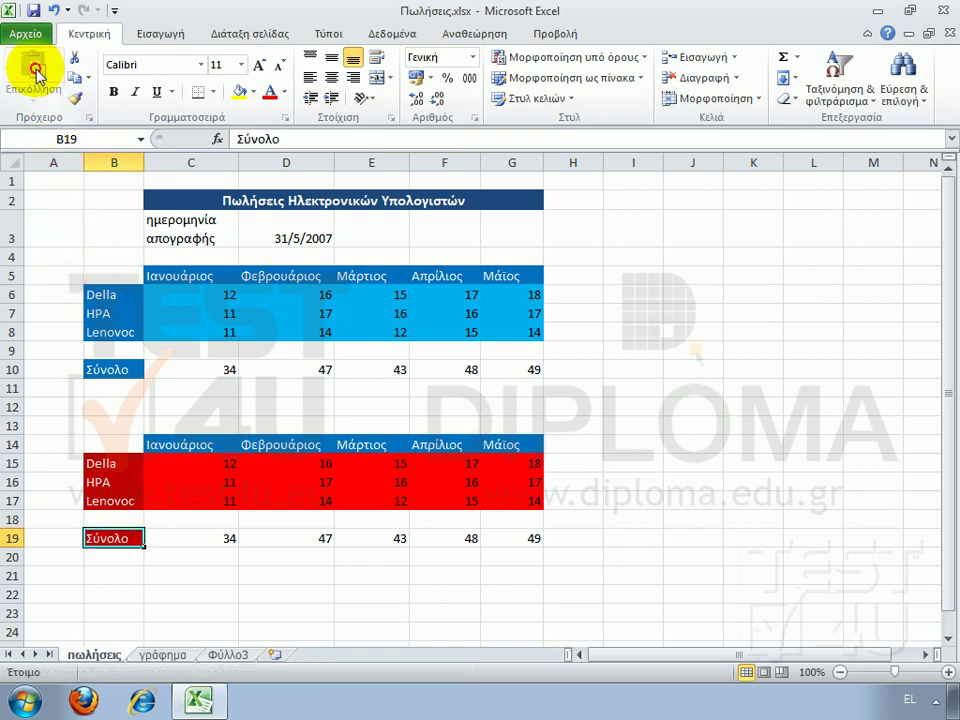
click(53, 185)
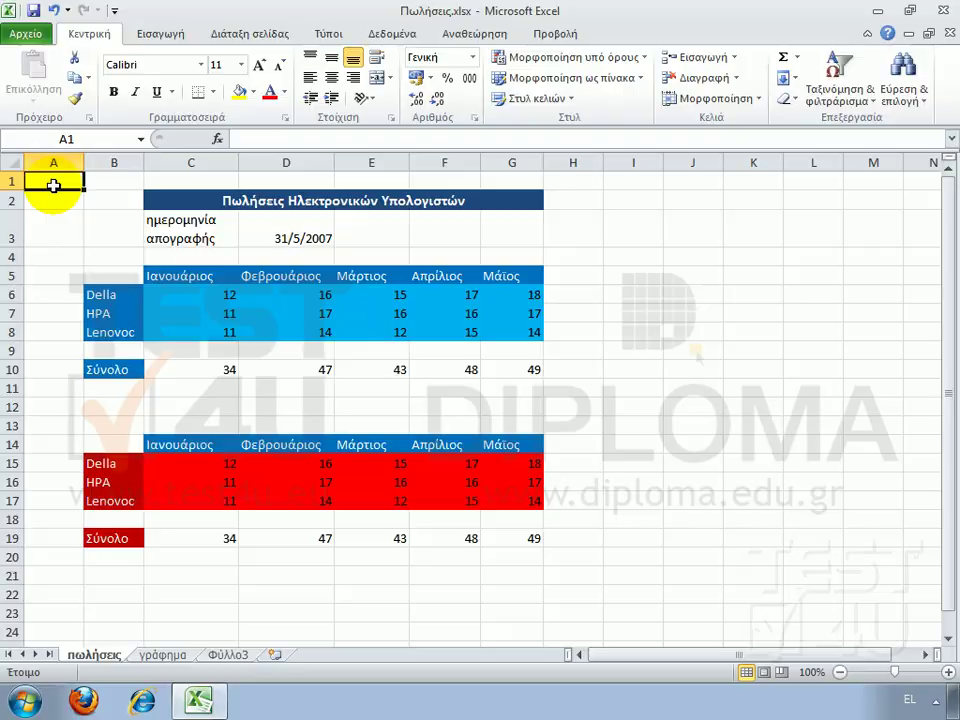